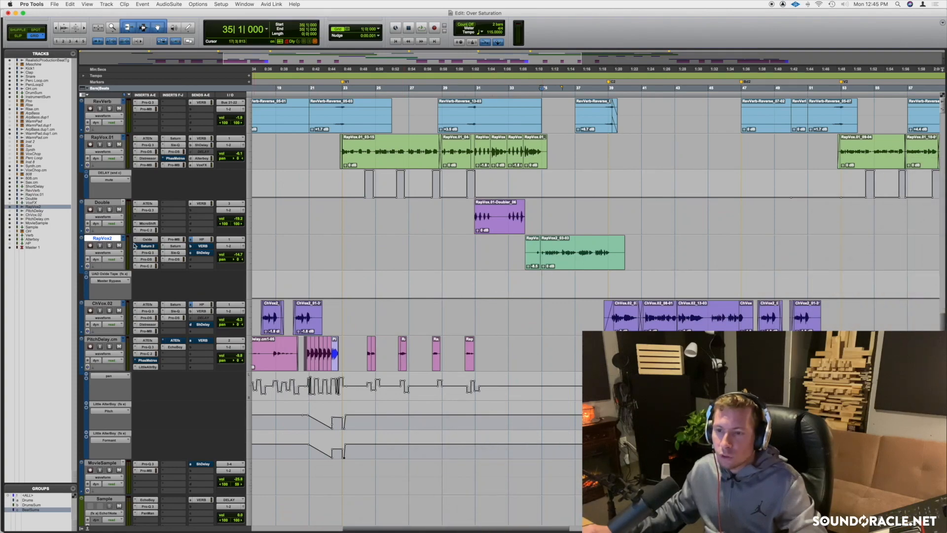
- Bypass the Oxide insert on the RapVox2 track, solo the track and audition the unsaturated vocal
left_click(148, 241, "super")
key("t")
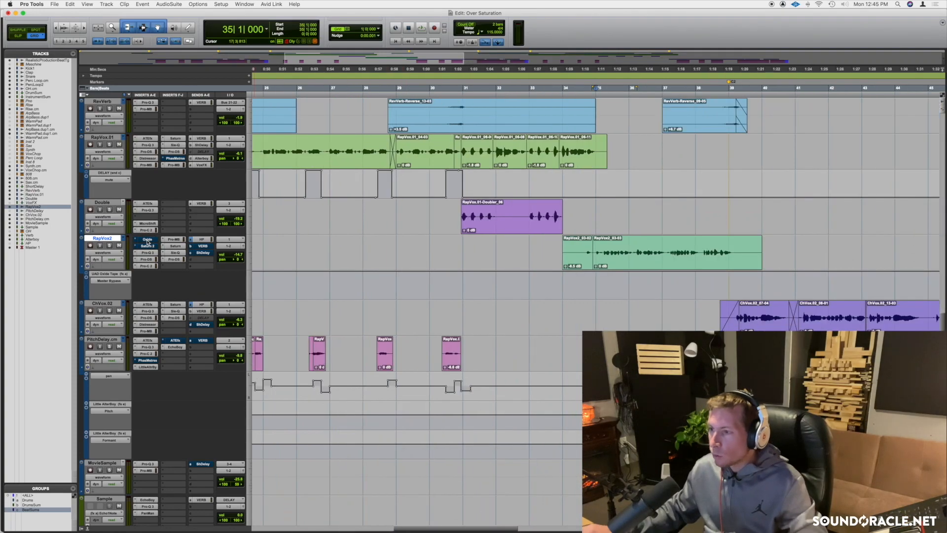
scroll(148, 241, "right", 4)
scroll(148, 242, "right", 3)
left_click(110, 245)
key("space")
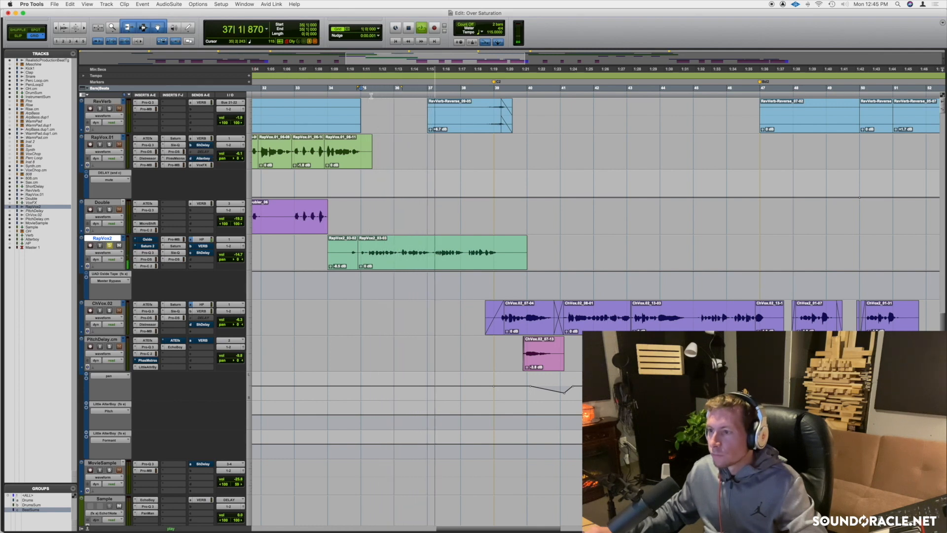
key("space")
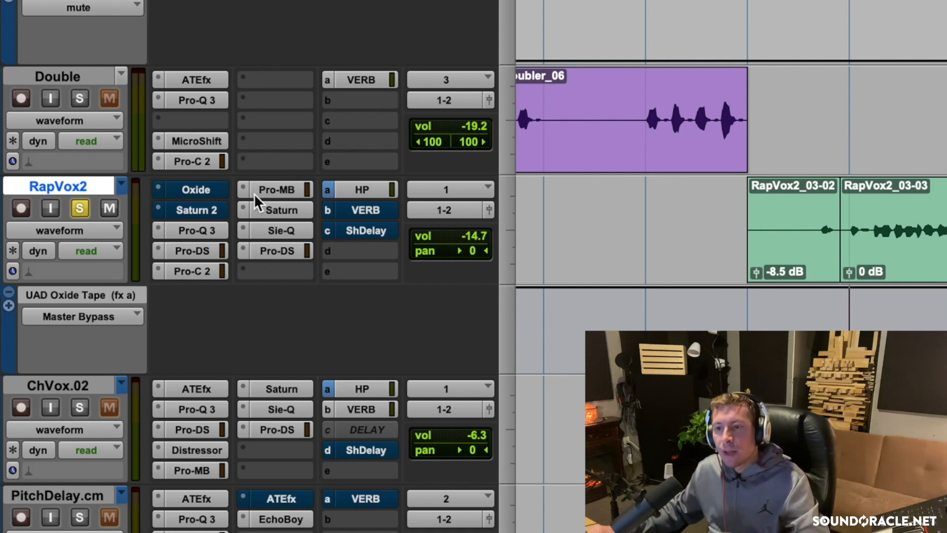
- In the RapVox2 track's UAD Oxide Tape, raise the input close to 24, lower the output well below 0, and audition it
left_click(198, 188)
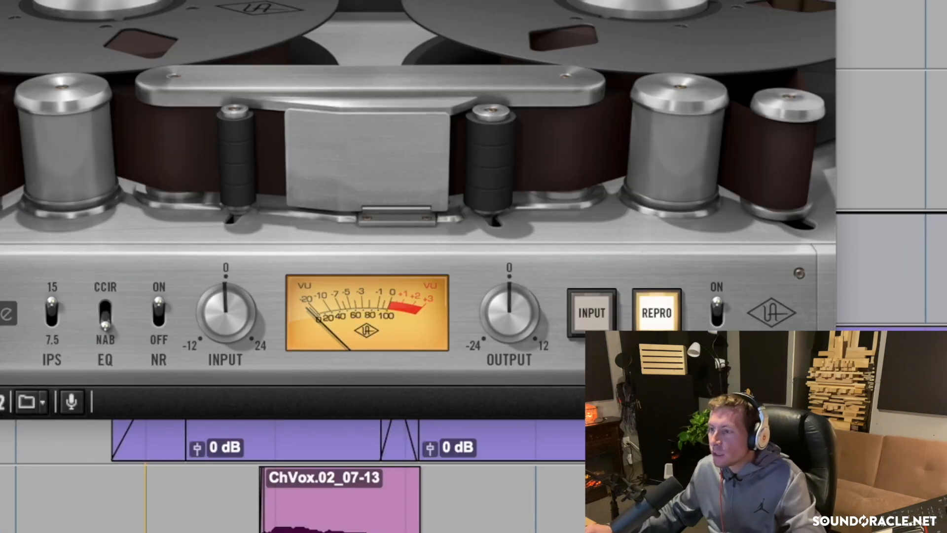
left_click_drag(239, 317, 245, 209)
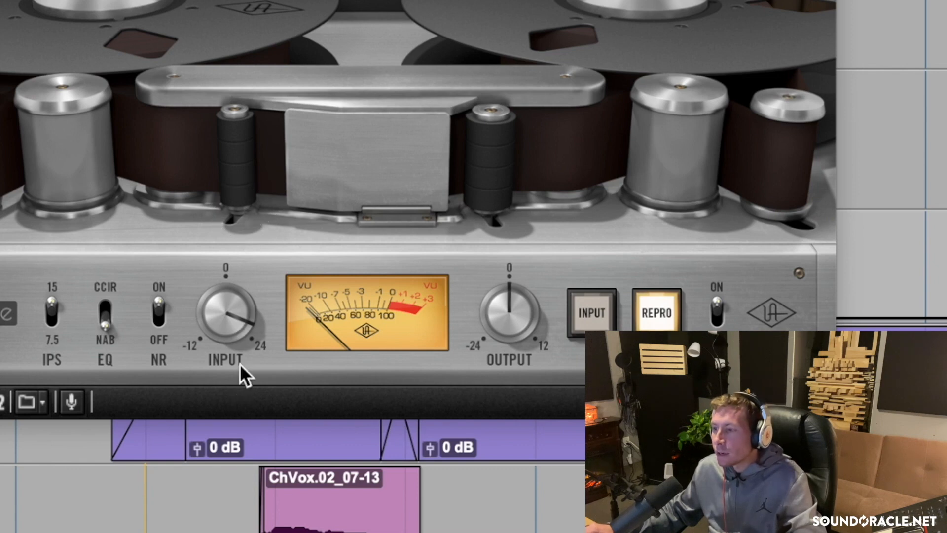
mouse_move(232, 332)
left_mouse_down()
mouse_move(237, 313)
mouse_move(231, 324)
left_mouse_up()
left_click_drag(522, 320, 487, 340)
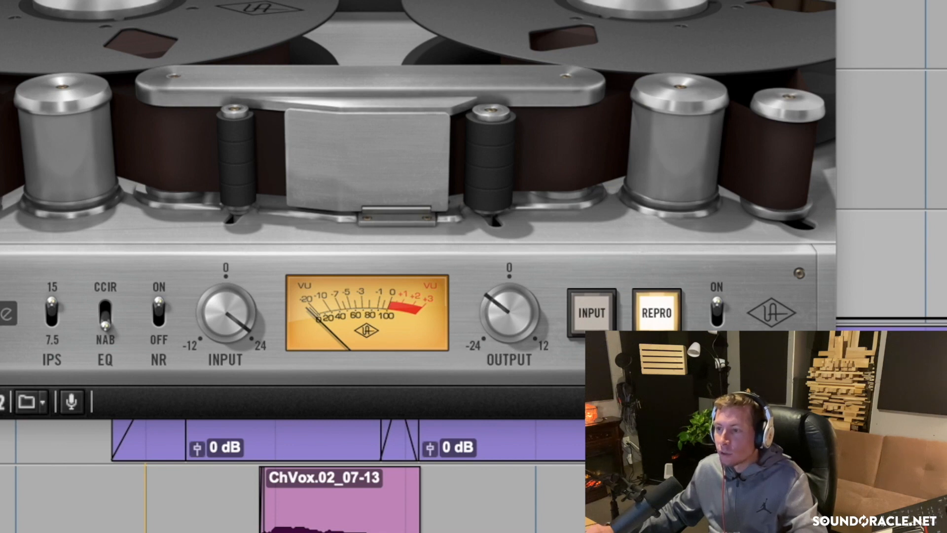
key("space")
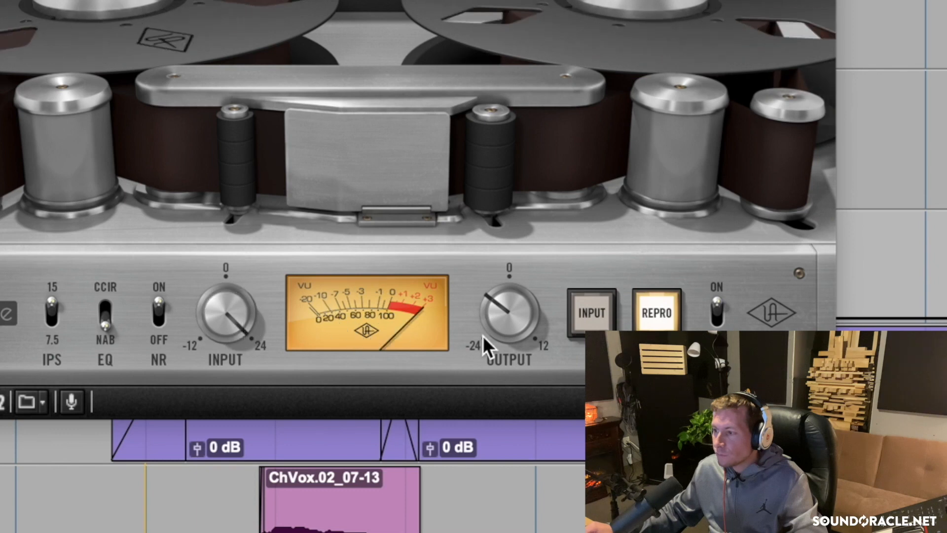
- Try the UAD Oxide Tape output at about 0 with the input still driven hard, auditioning the vocal
left_click(529, 331)
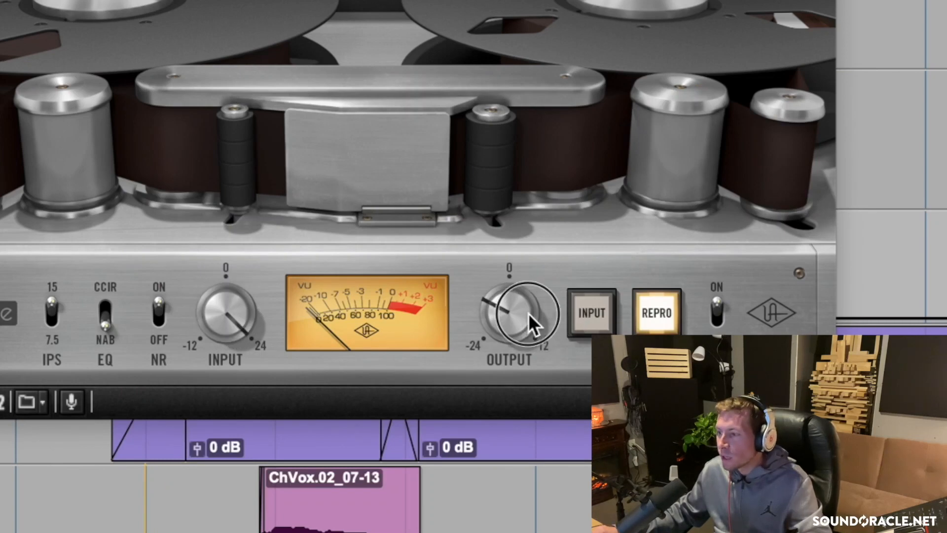
left_click_drag(528, 312, 546, 265)
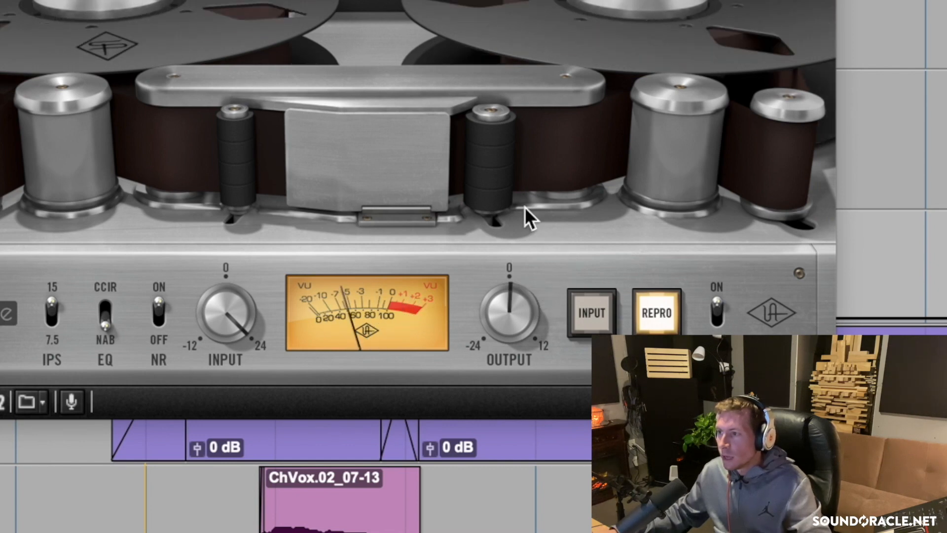
key("space")
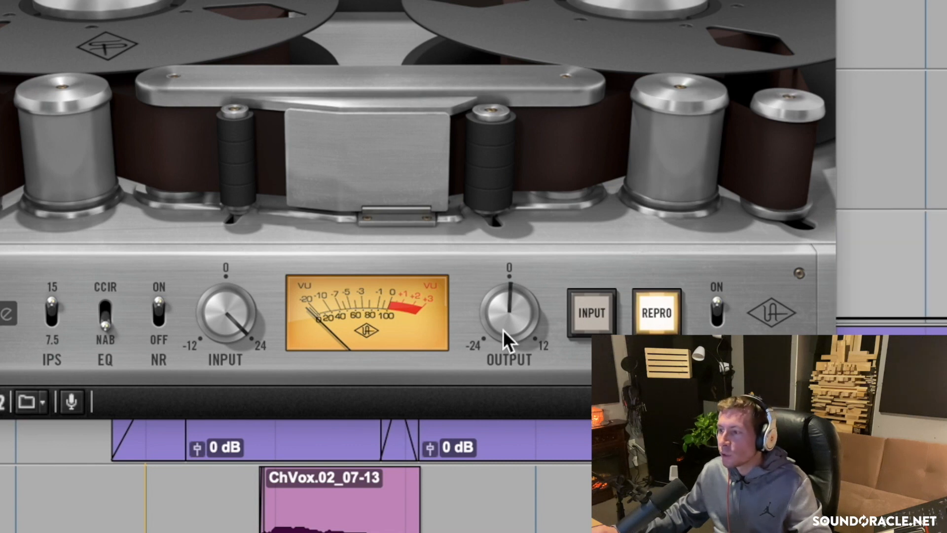
- Lower the Oxide Tape output well below 0 to compensate for the driven input, fine-tuning it during playback
left_click_drag(511, 308, 490, 329)
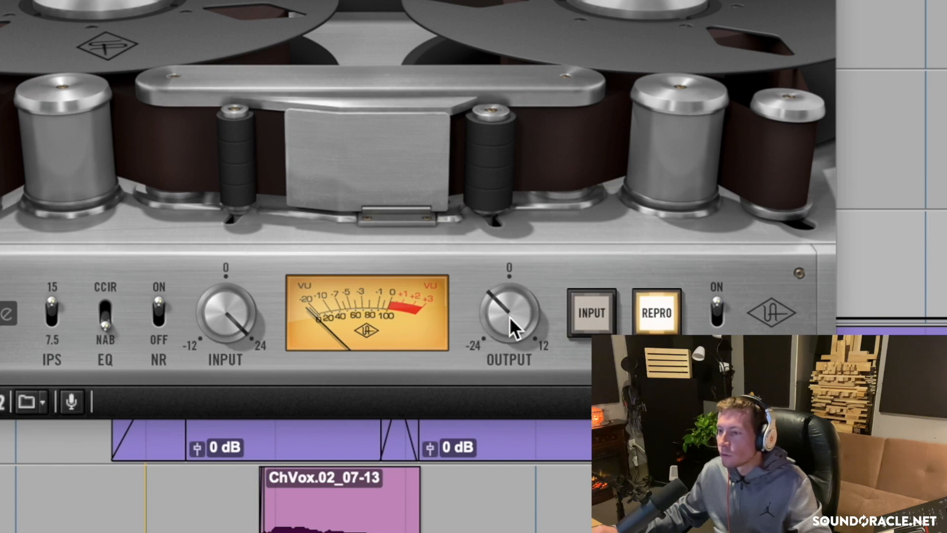
left_click_drag(510, 318, 507, 321)
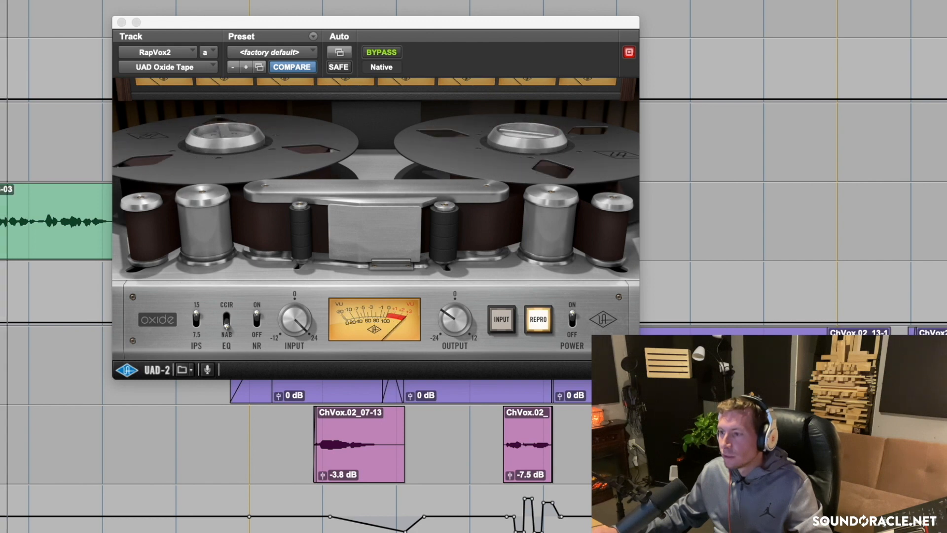
left_click_drag(447, 321, 447, 318)
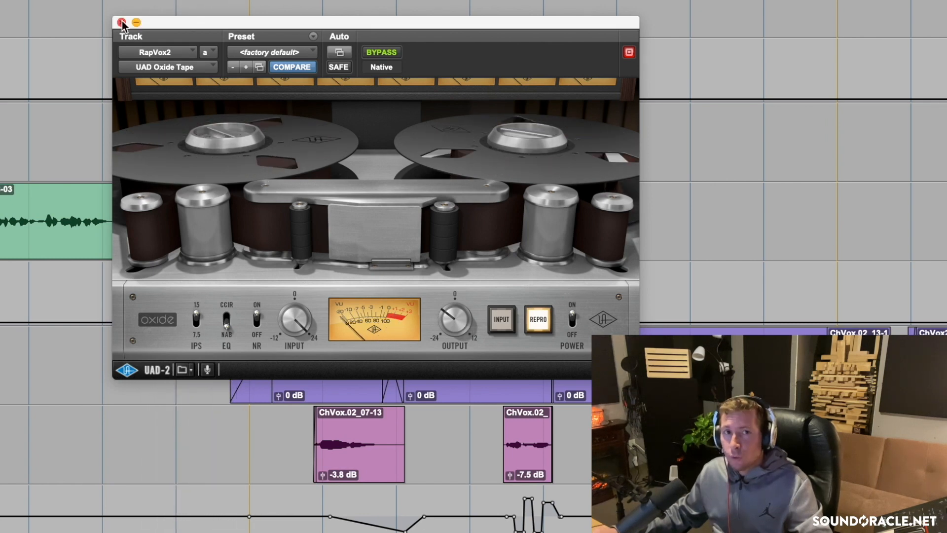
- Compare the RapVox2 vocal with Oxide Tape bypassed and active, and move the plug-in window aside
left_click(376, 50)
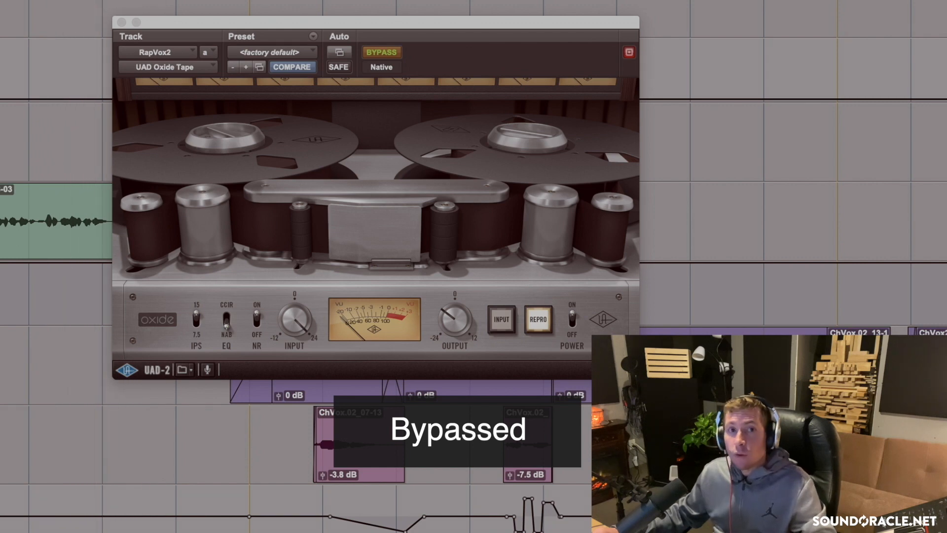
left_click(385, 52)
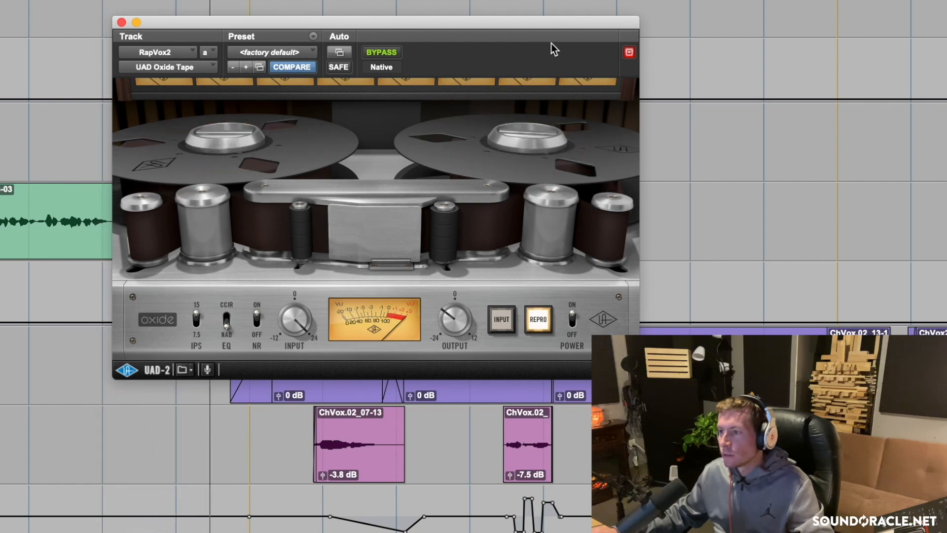
left_click(442, 22)
left_click_drag(441, 23, 529, 6)
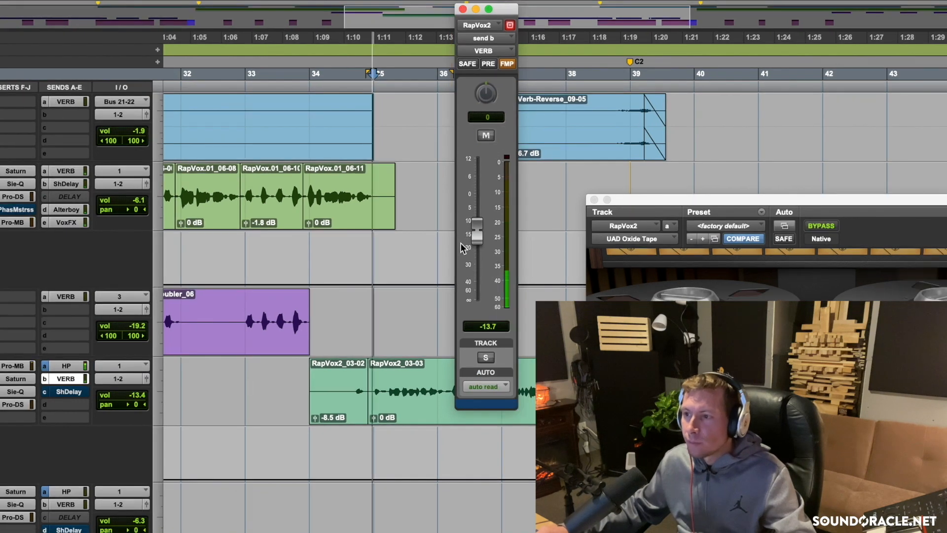
- Set the RapVox2 track's VERB send level to -11.0 dB while comparing the vocal soloed and in the full mix
left_click_drag(477, 235, 476, 223)
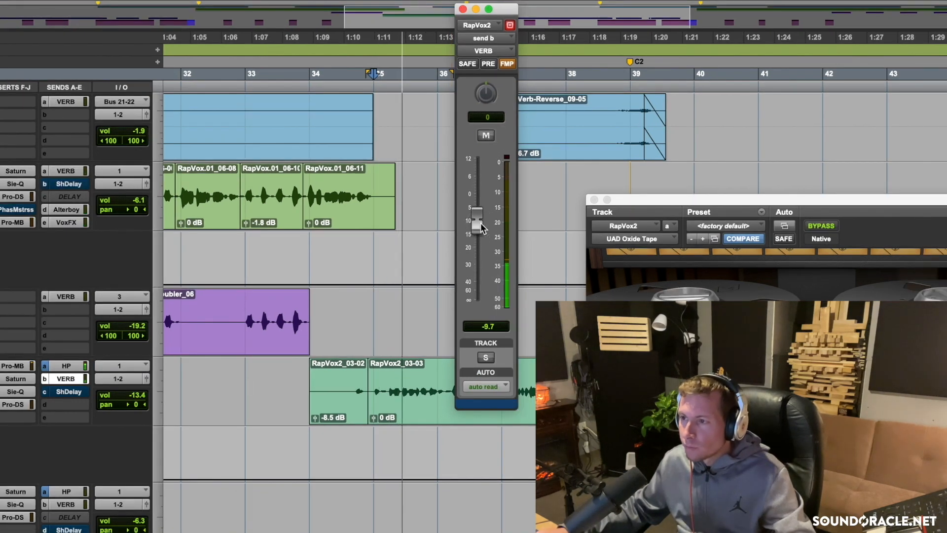
left_click(0, 378)
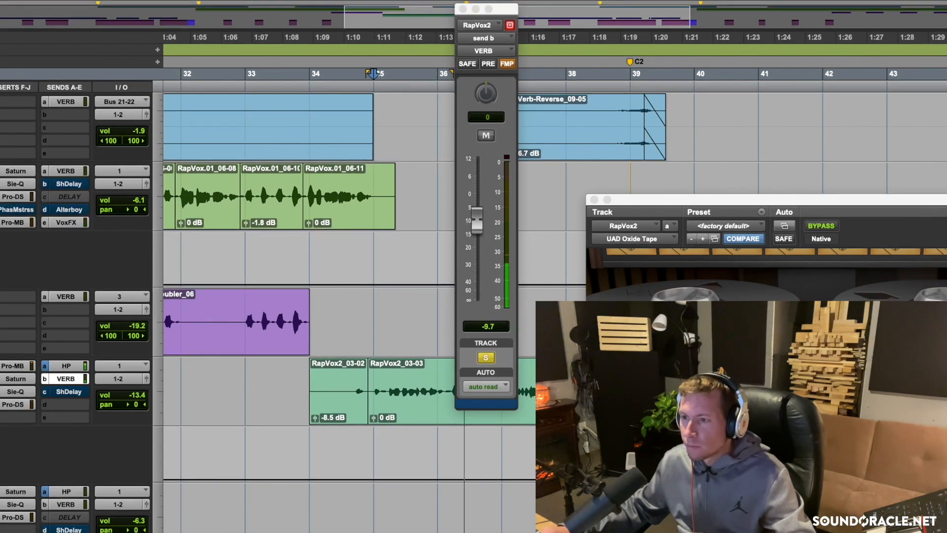
left_click_drag(477, 218, 476, 225)
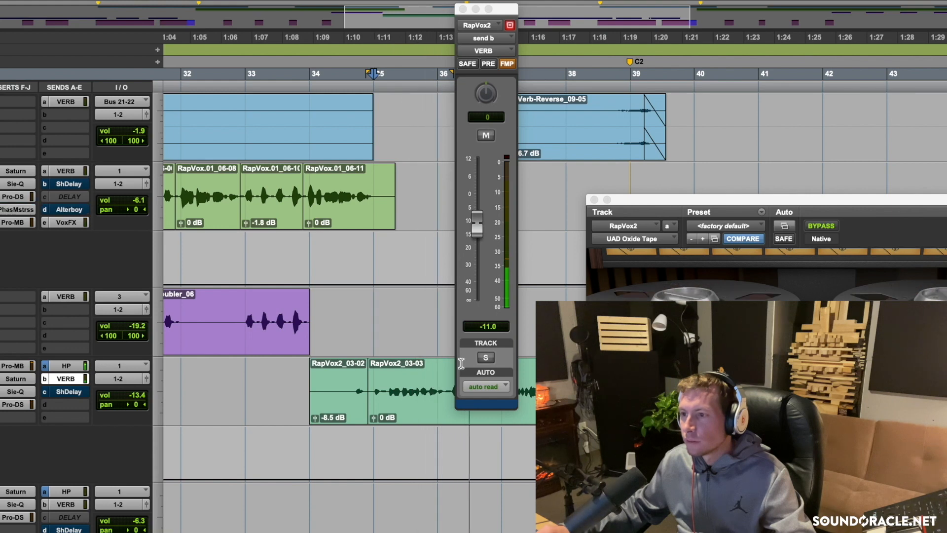
key("space")
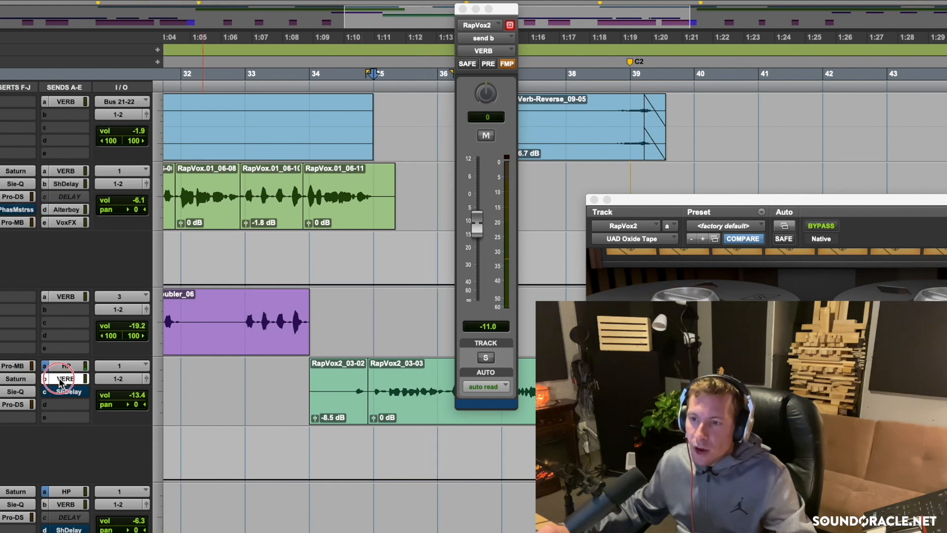
key("space")
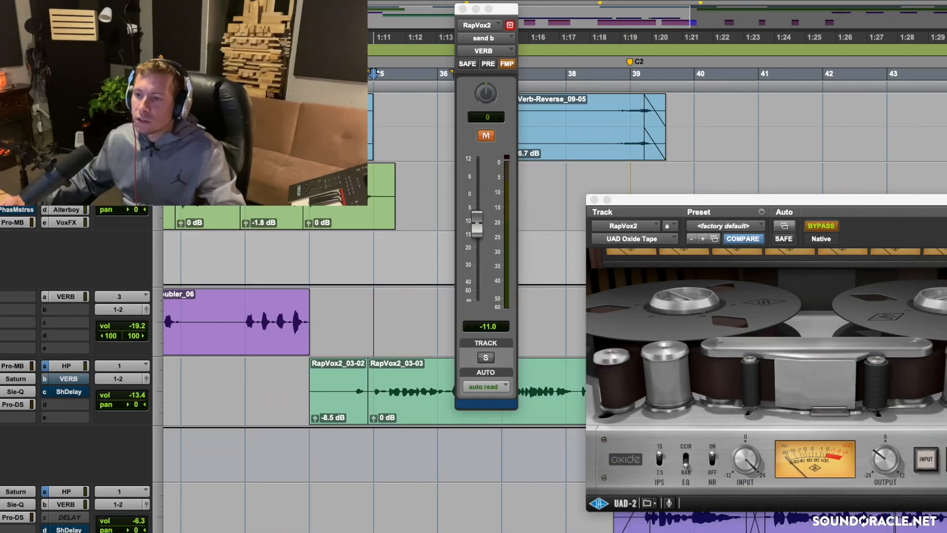
- Toggle the Oxide Tape bypass and raise the Warm Tape drive close to maximum in Saturn 2
left_click(818, 225)
left_click(700, 165)
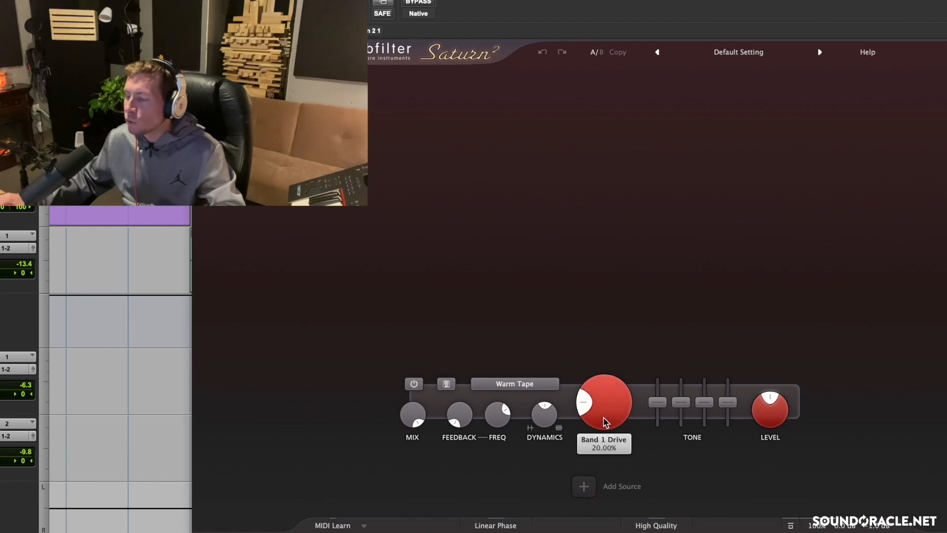
scroll(603, 417, "up", 10)
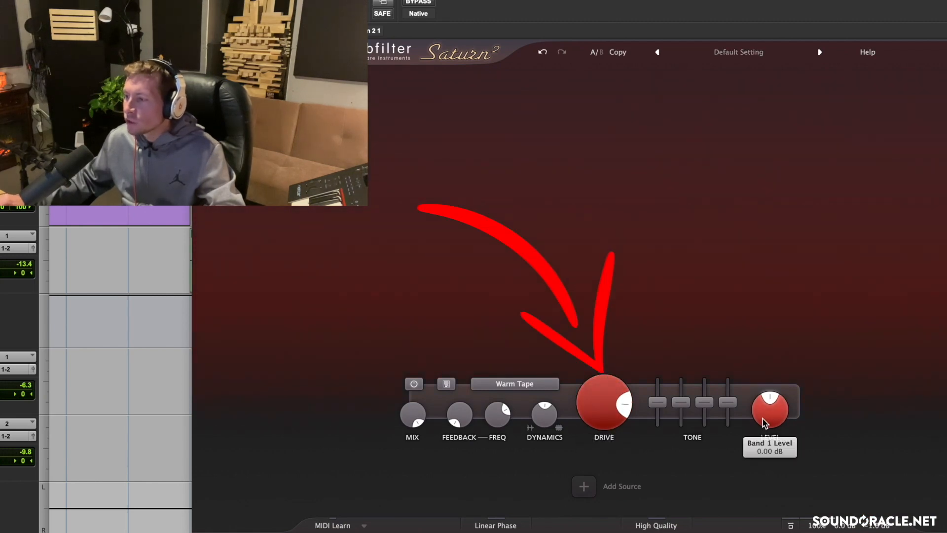
mouse_move(877, 489)
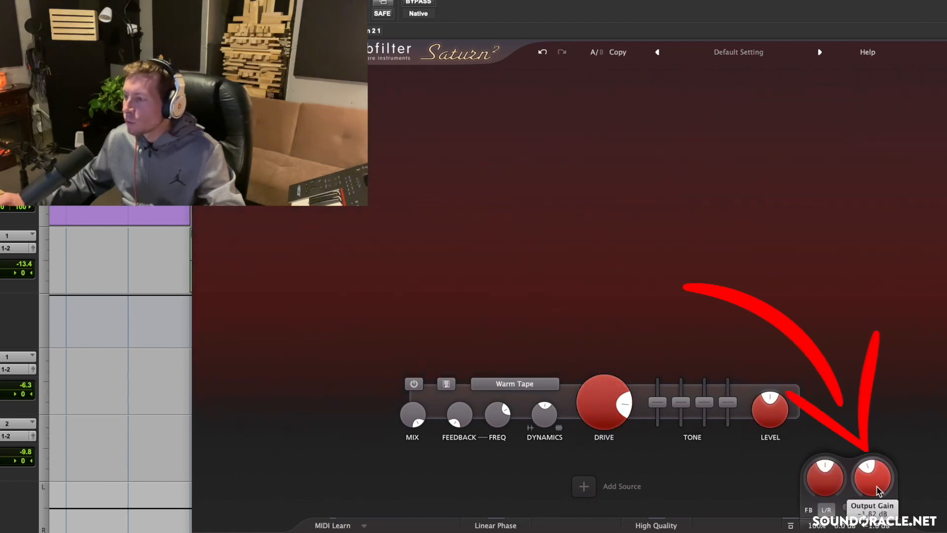